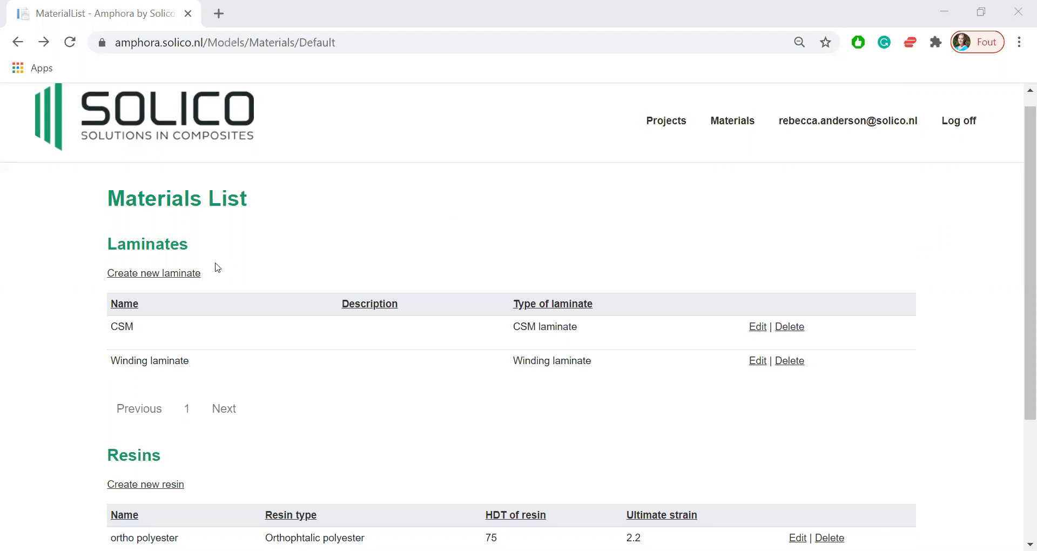
# Create a new laminate named CSM with the description "Solico Silo"
pyautogui.click(150, 273)
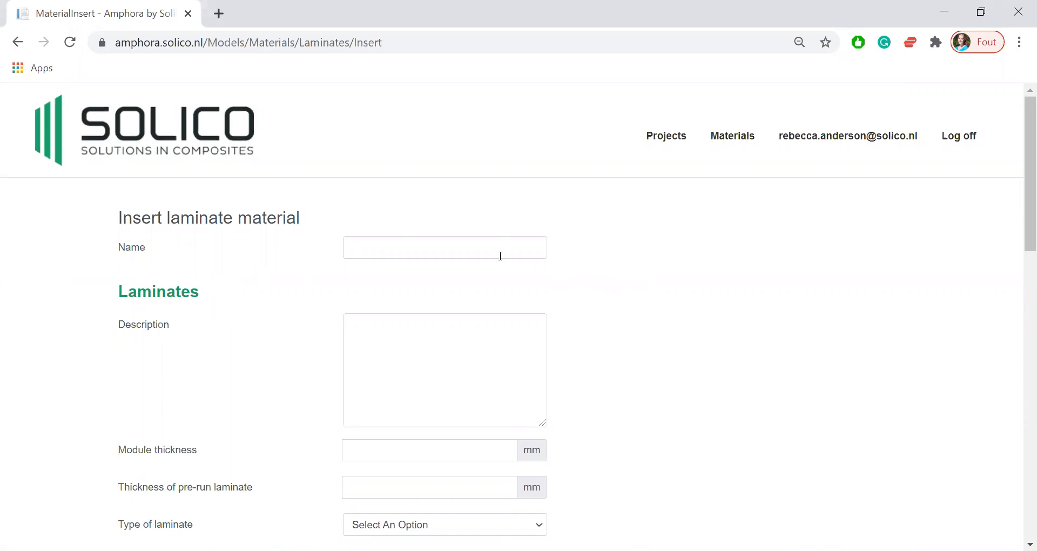
pyautogui.write('CSM')
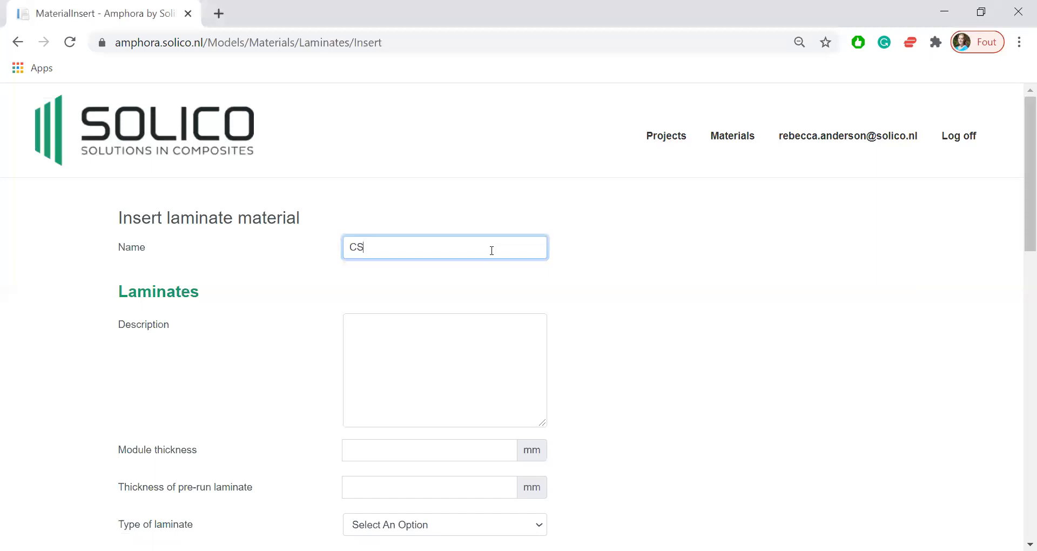
pyautogui.click(701, 312)
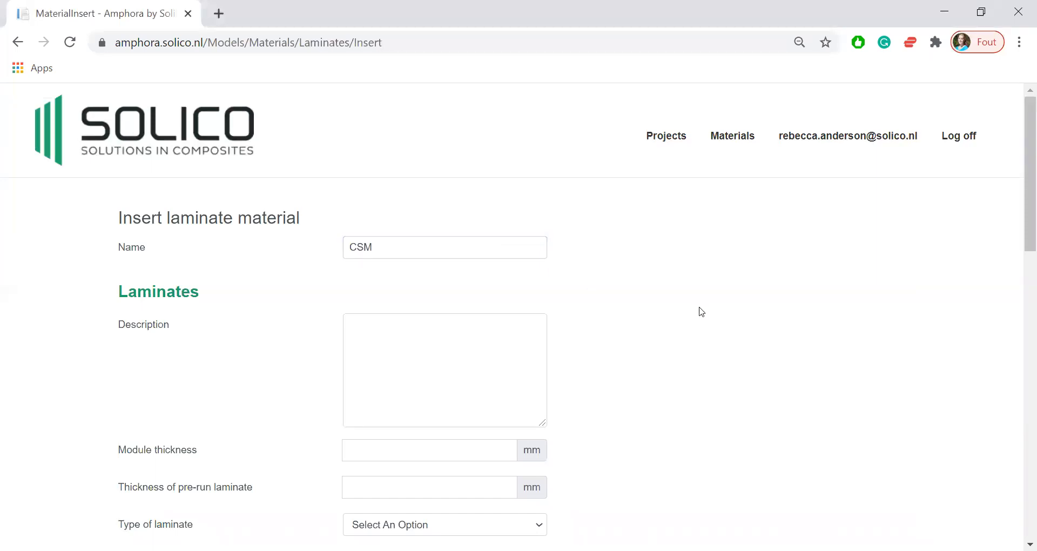
pyautogui.scroll(-1, 701, 312)
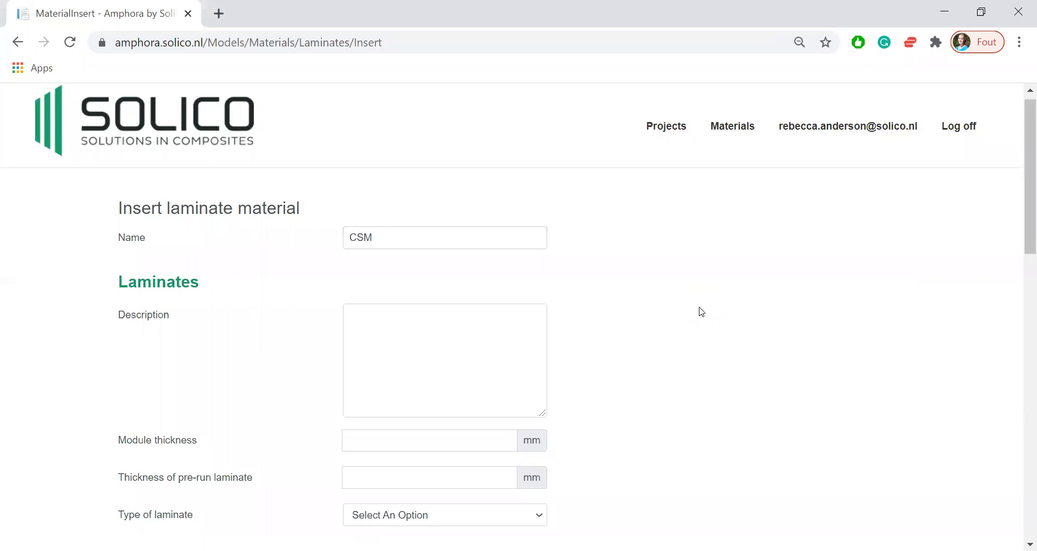
pyautogui.scroll(-3, 701, 312)
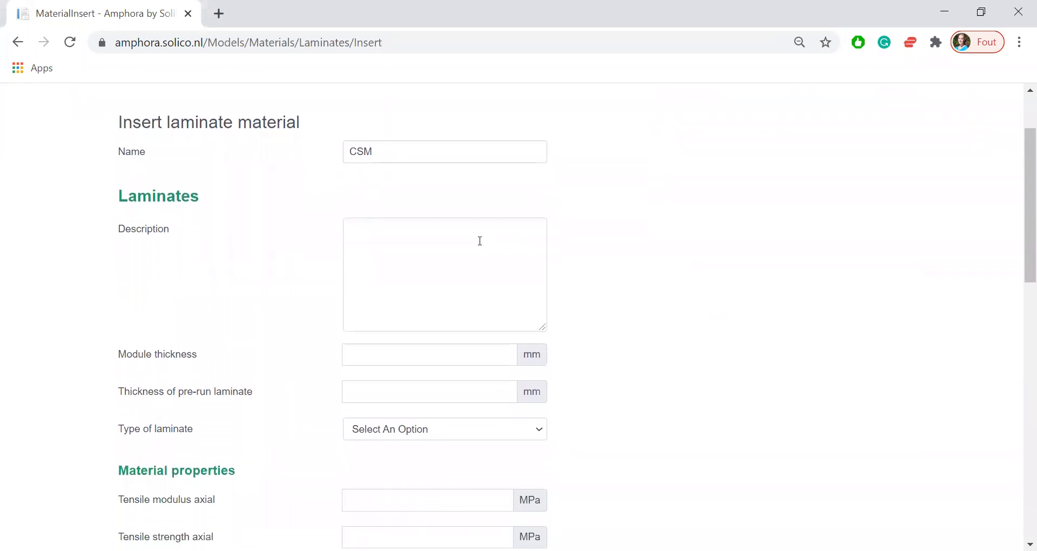
pyautogui.click(479, 241)
pyautogui.write('Soli')
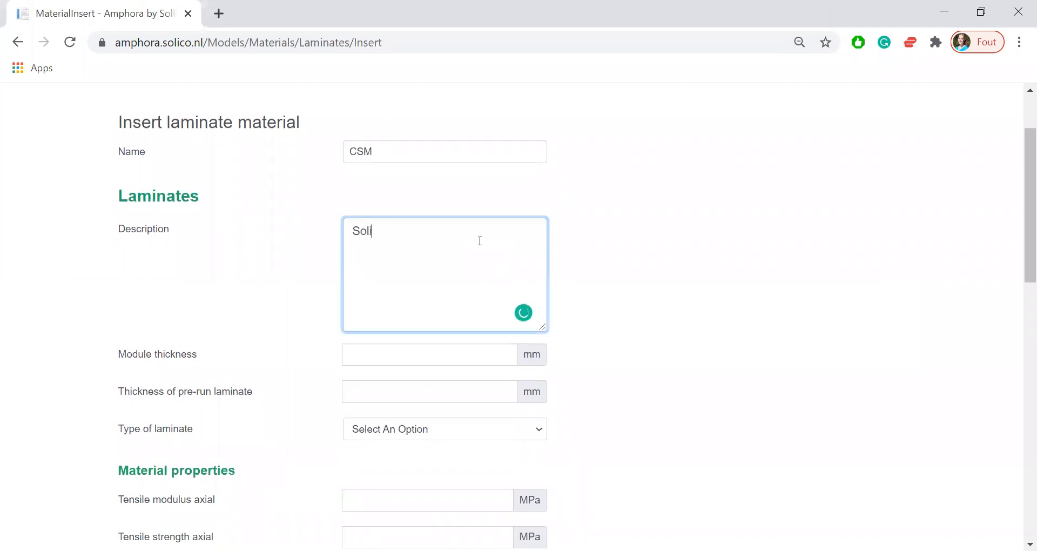
pyautogui.write('do Silo')
pyautogui.click(692, 273)
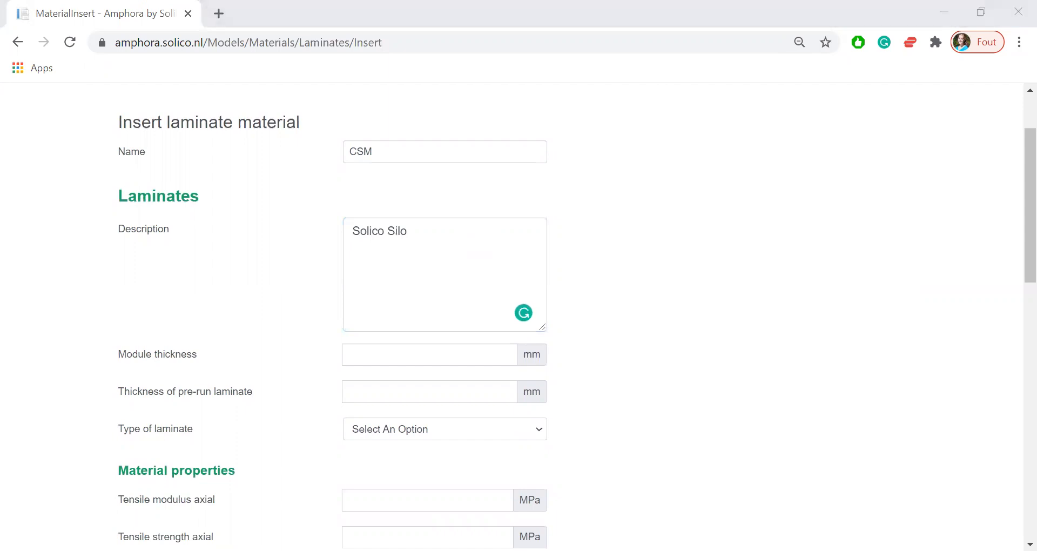
pyautogui.click(739, 306)
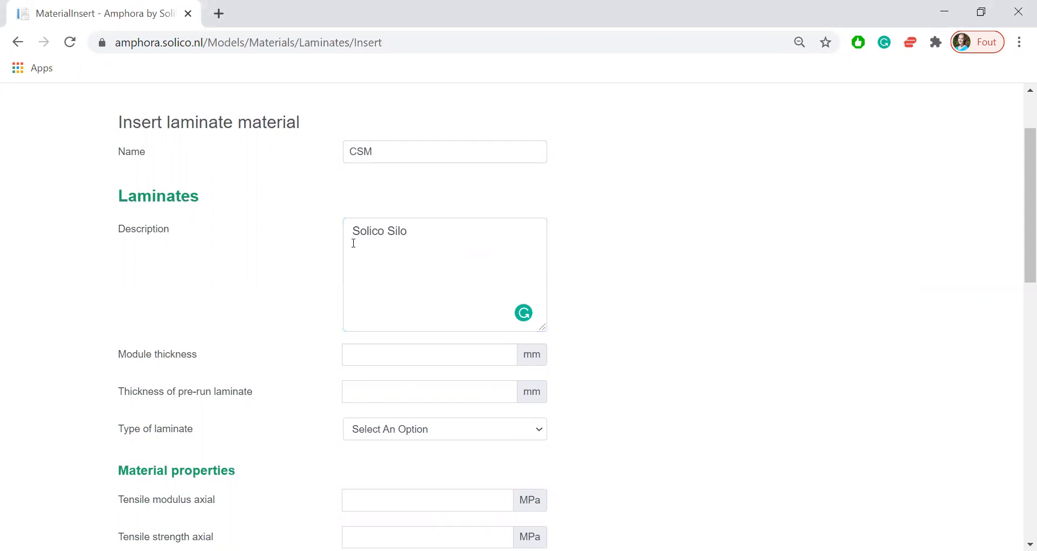
# Set the laminate's module thickness to 1 mm and its pre-run laminate thickness to 0 mm
pyautogui.click(354, 355)
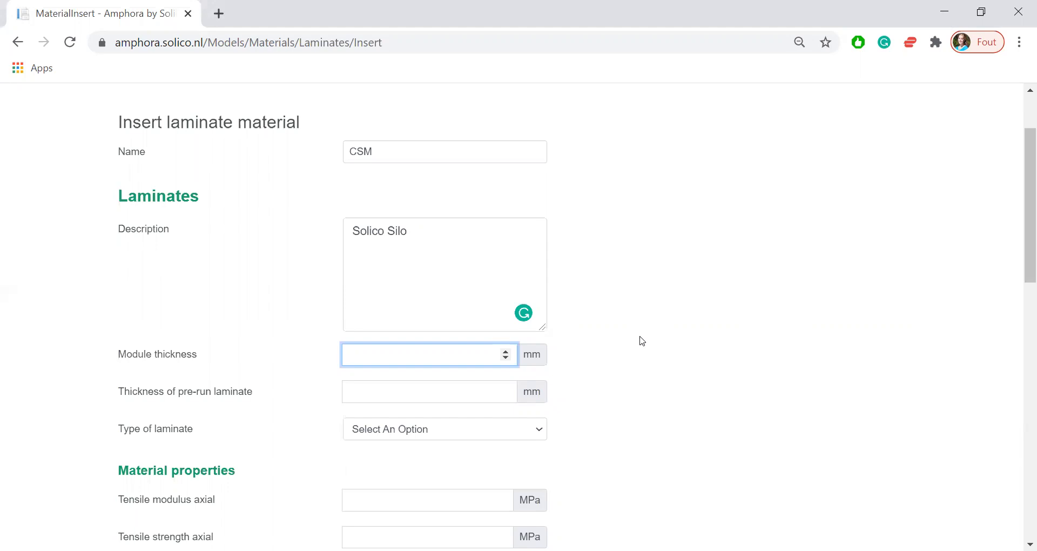
pyautogui.write('1')
pyautogui.press('Tab')
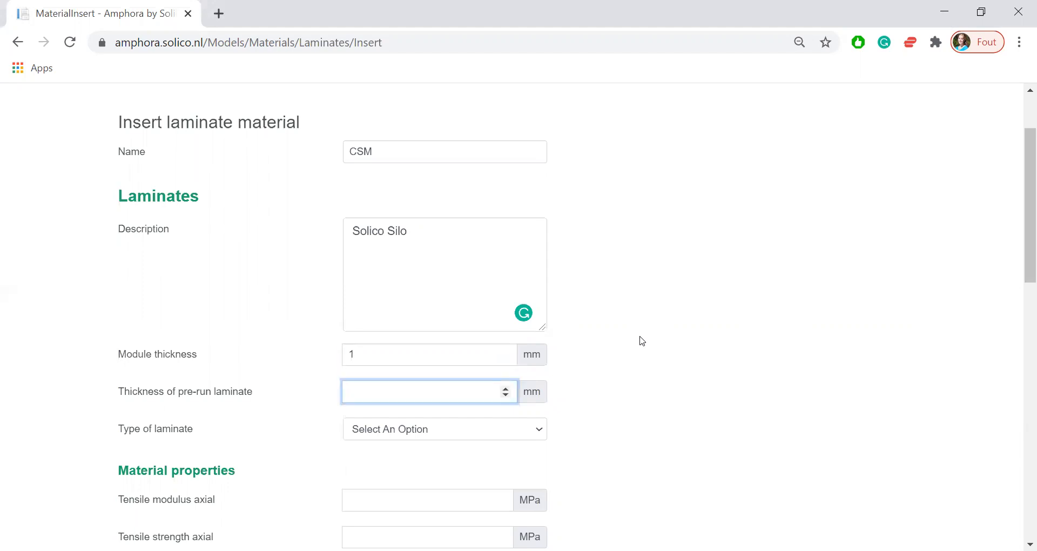
pyautogui.write('0')
pyautogui.click(642, 340)
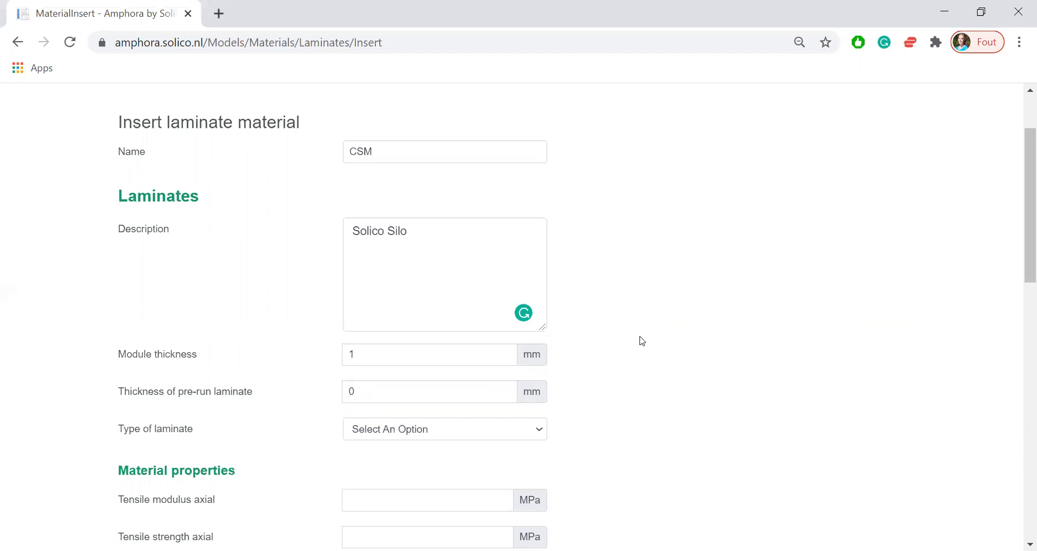
# Set the type of laminate to CSM laminate
pyautogui.scroll(-2, 689, 373)
pyautogui.scroll(-3, 691, 375)
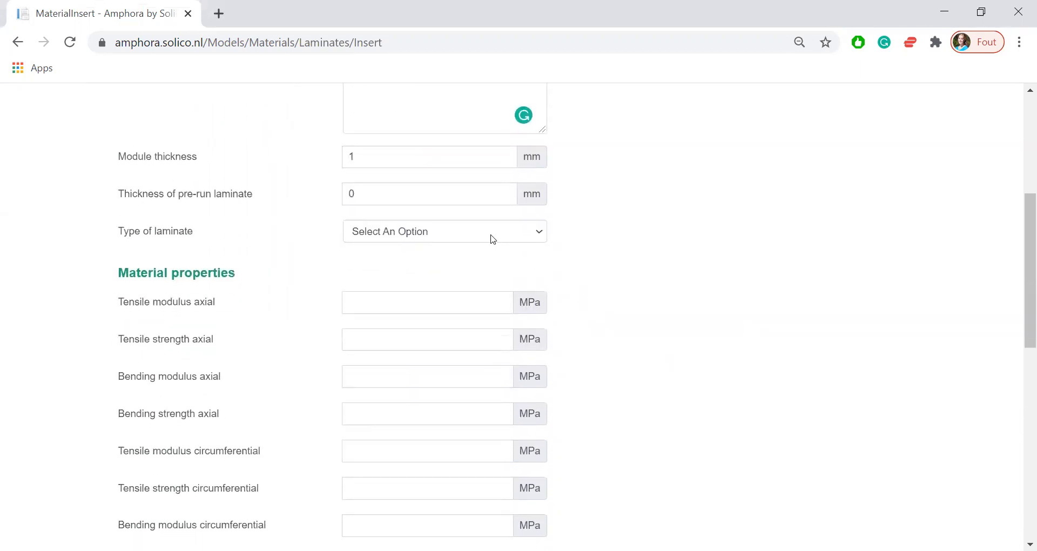
pyautogui.click(492, 238)
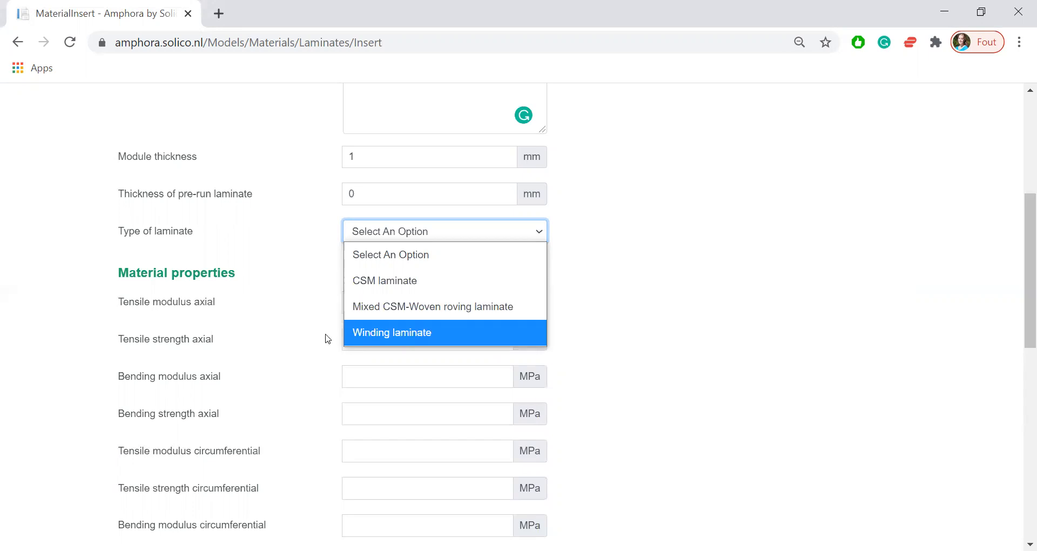
pyautogui.click(399, 292)
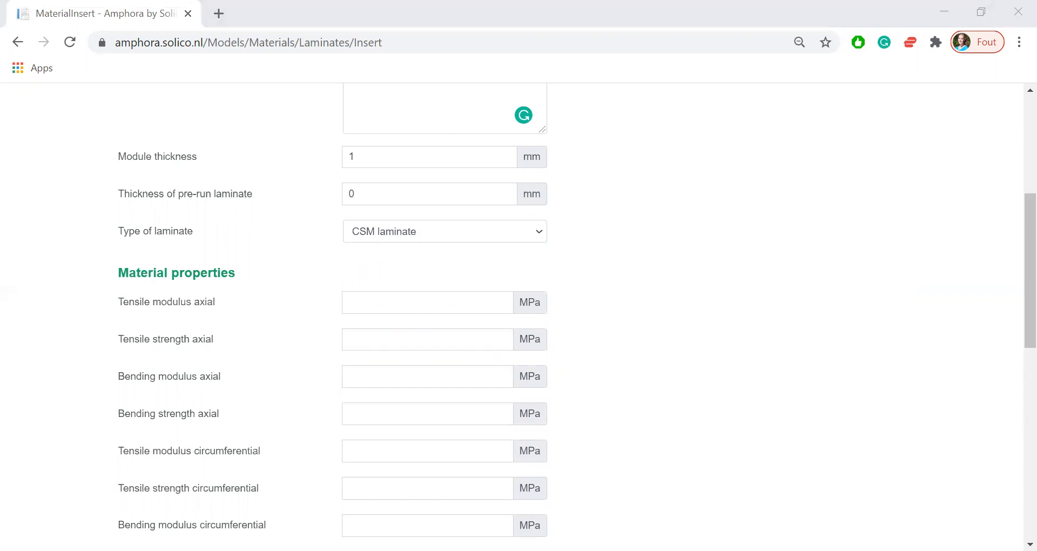
pyautogui.click(632, 306)
# Set the axial tensile and bending moduli to 7000 MPa and the axial tensile and bending strengths to 85 MPa
pyautogui.scroll(-2, 633, 306)
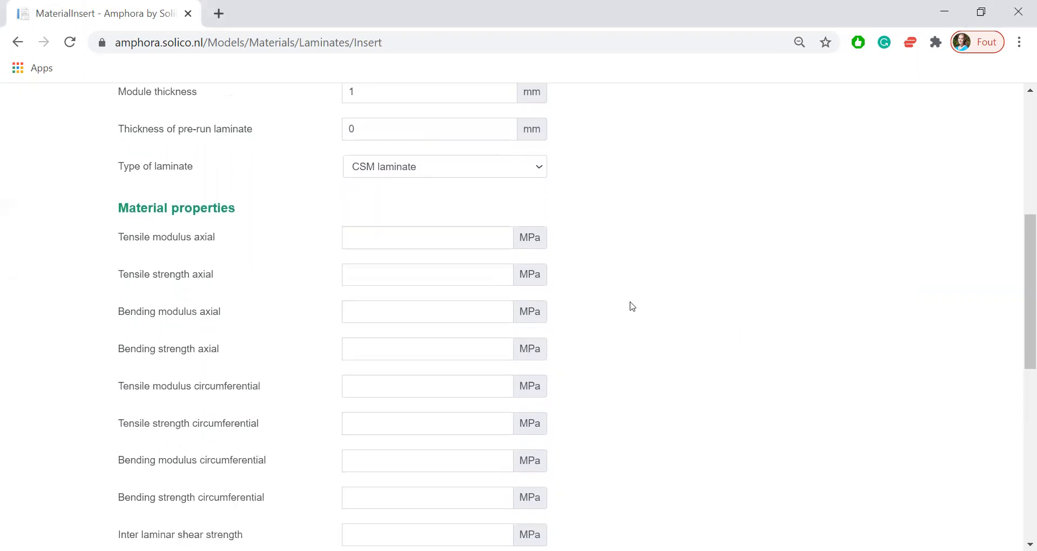
pyautogui.scroll(-2, 632, 306)
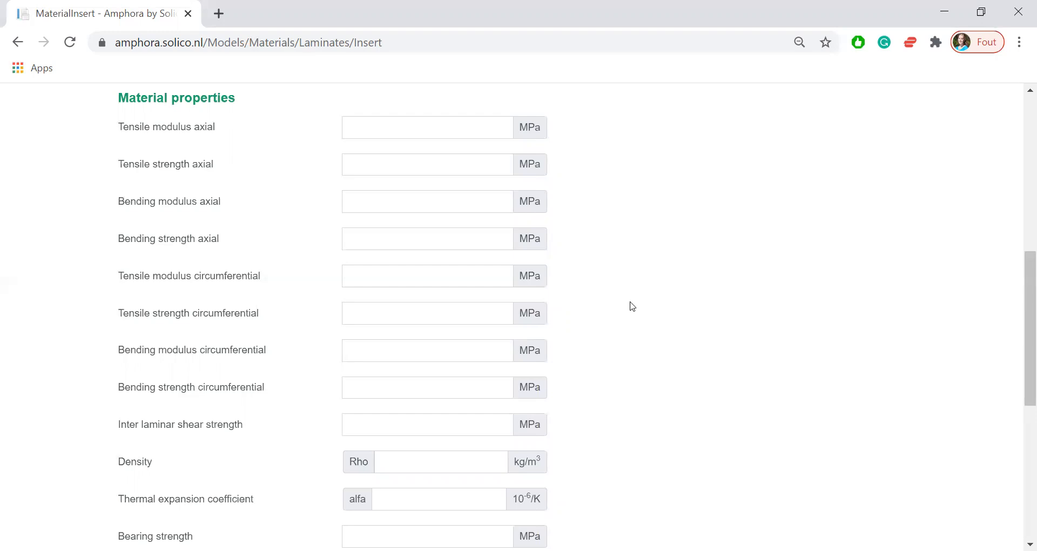
pyautogui.scroll(-1, 632, 306)
pyautogui.click(364, 119)
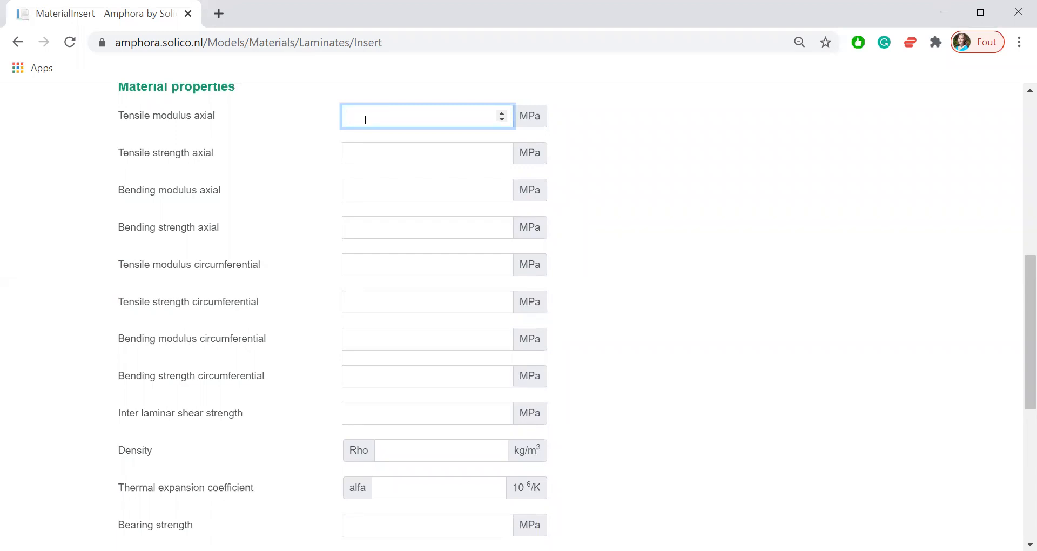
pyautogui.write('7000')
pyautogui.press('Tab')
pyautogui.write('85')
pyautogui.press('Tab')
pyautogui.write('7000')
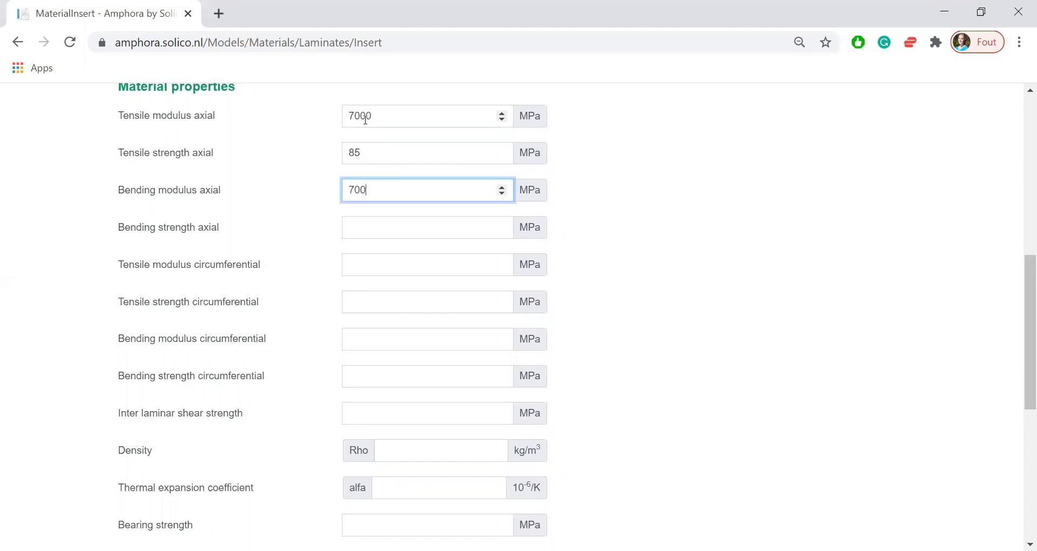
pyautogui.press('Tab')
pyautogui.write('85')
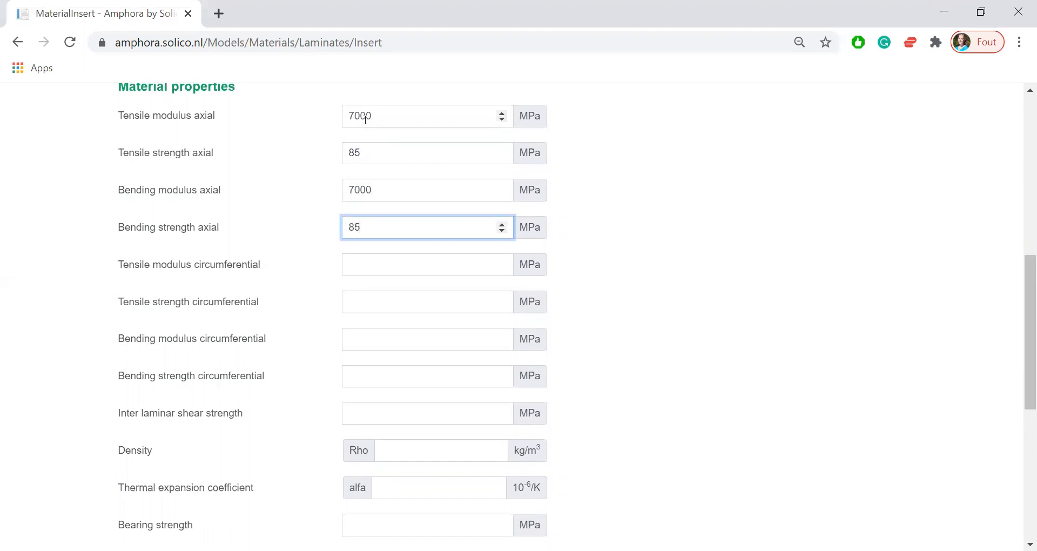
# Set the circumferential tensile and bending moduli to 7000 MPa and the circumferential tensile and bending strengths to 85 MPa
pyautogui.press('Tab')
pyautogui.write('7000')
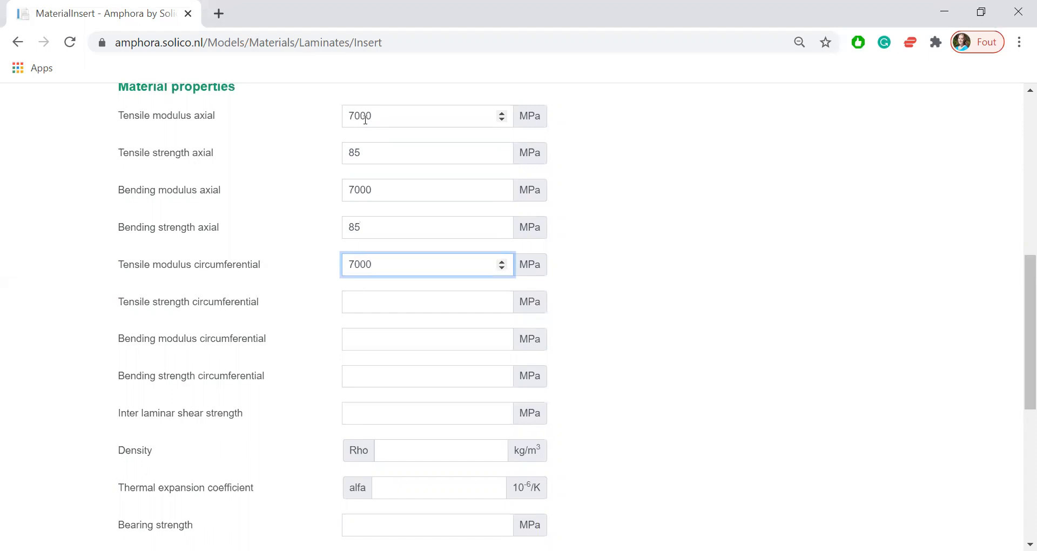
pyautogui.press('Tab')
pyautogui.write('85')
pyautogui.press('Tab')
pyautogui.write('7000')
pyautogui.press('Tab')
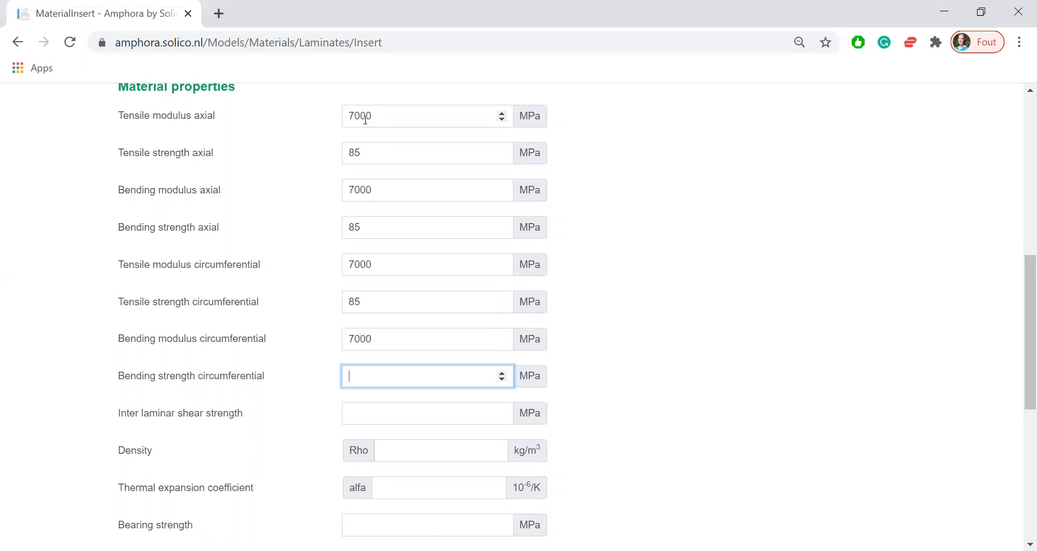
pyautogui.write('85')
# Enter inter laminar shear strength 7 MPa, density 1500 kg/m³, thermal expansion coefficient 23 and bearing strength 150 MPa
pyautogui.press('Tab')
pyautogui.write('7')
pyautogui.press('Tab')
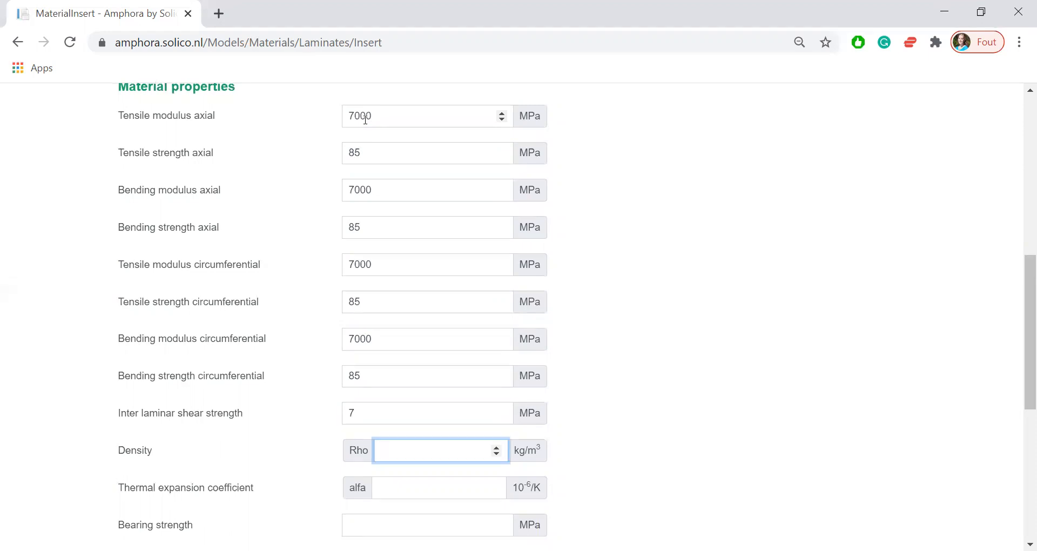
pyautogui.write('1500')
pyautogui.press('Tab')
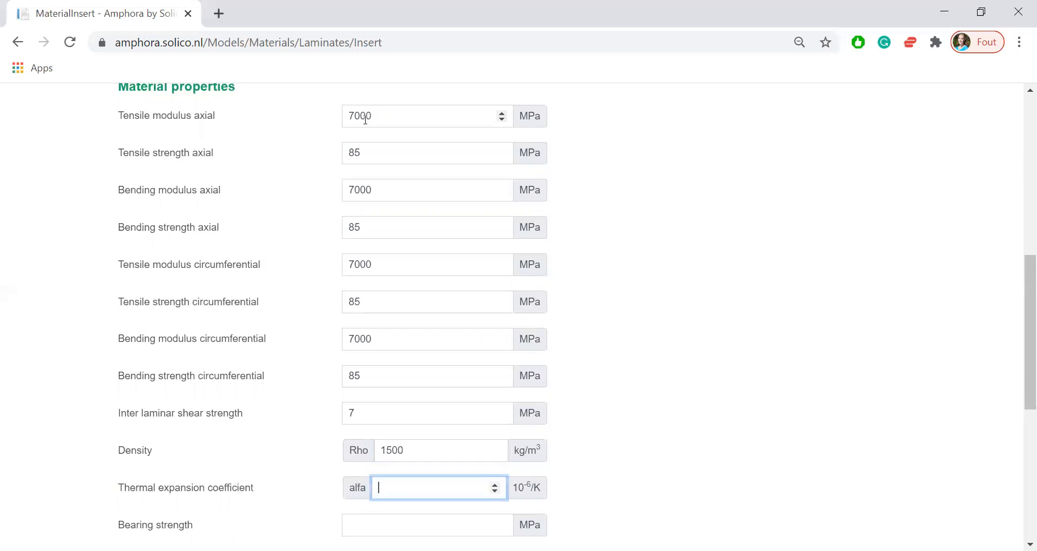
pyautogui.write('23')
pyautogui.press('Tab')
pyautogui.write('150')
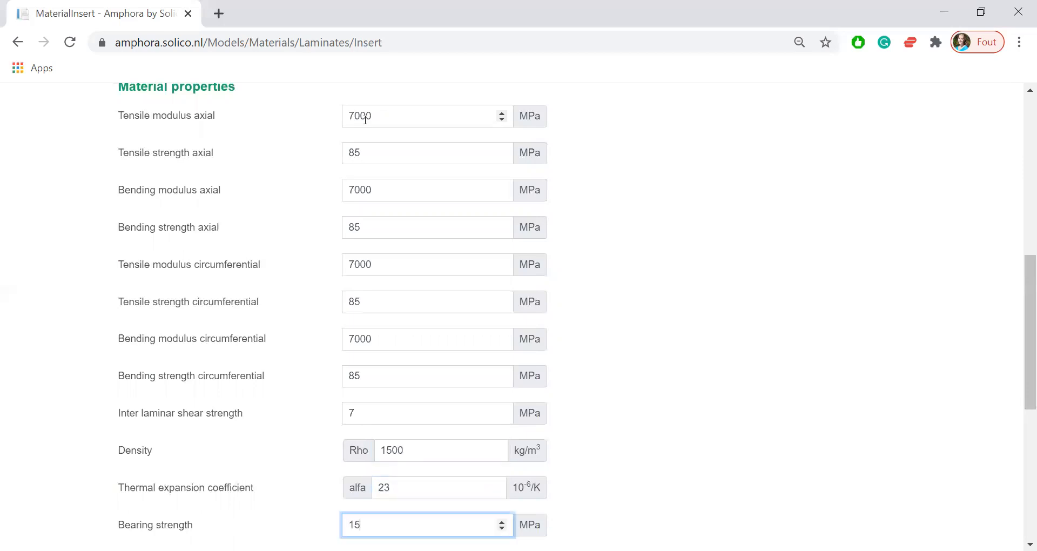
pyautogui.click(684, 383)
# Set the test verification influence factor to 1,4 and the axial and circumferential strength factors to 1,6
pyautogui.scroll(-6, 685, 383)
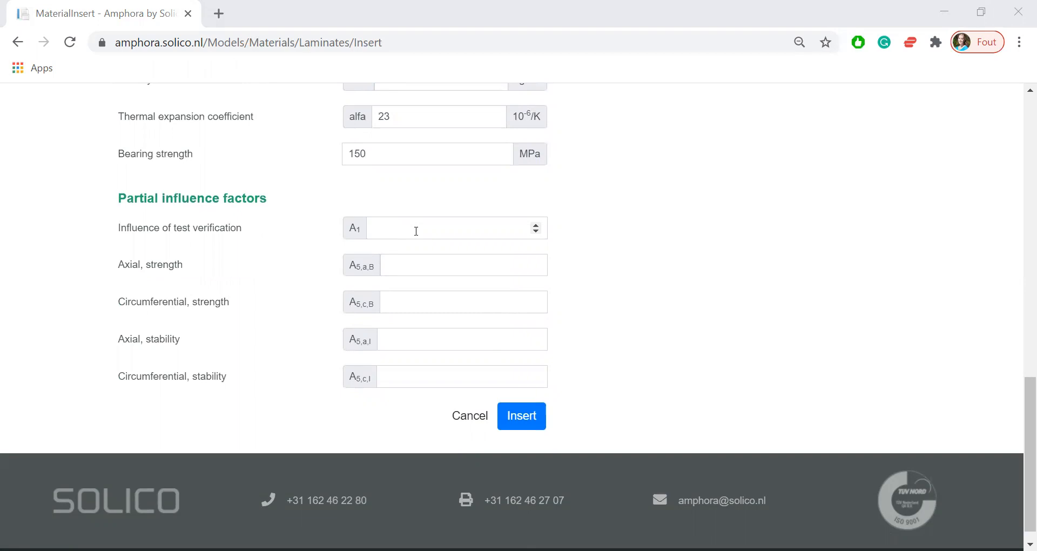
pyautogui.click(415, 231)
pyautogui.write('1,4')
pyautogui.click(414, 265)
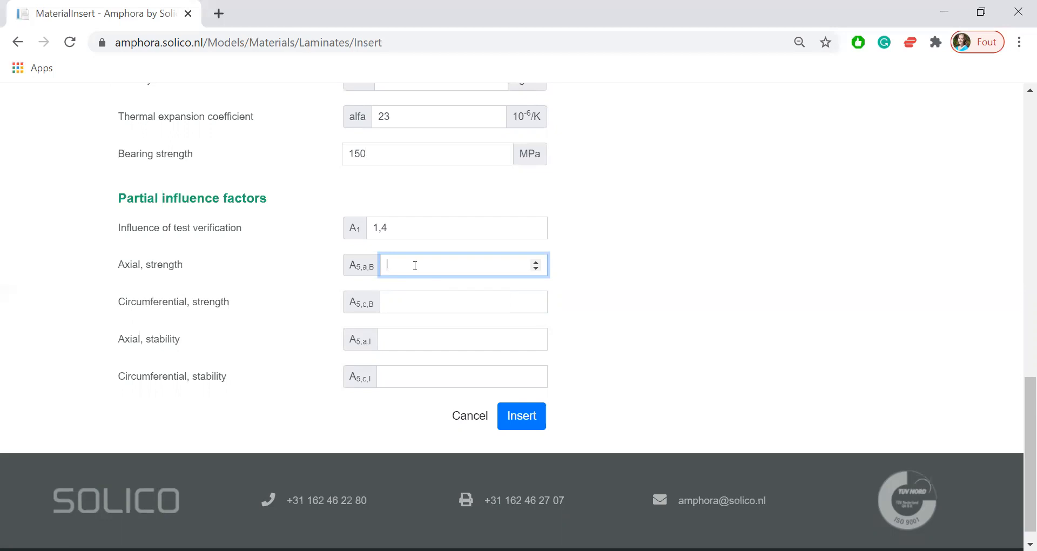
pyautogui.write(',6')
pyautogui.press('Tab')
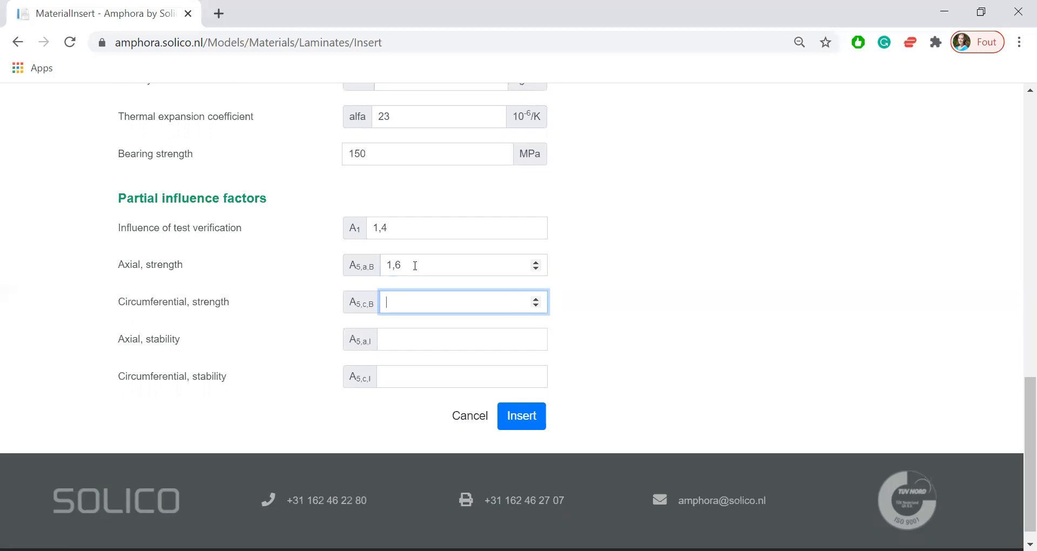
pyautogui.write('1,6')
# Set the axial and circumferential stability influence factors to 1,8
pyautogui.press('Tab')
pyautogui.write('1,8')
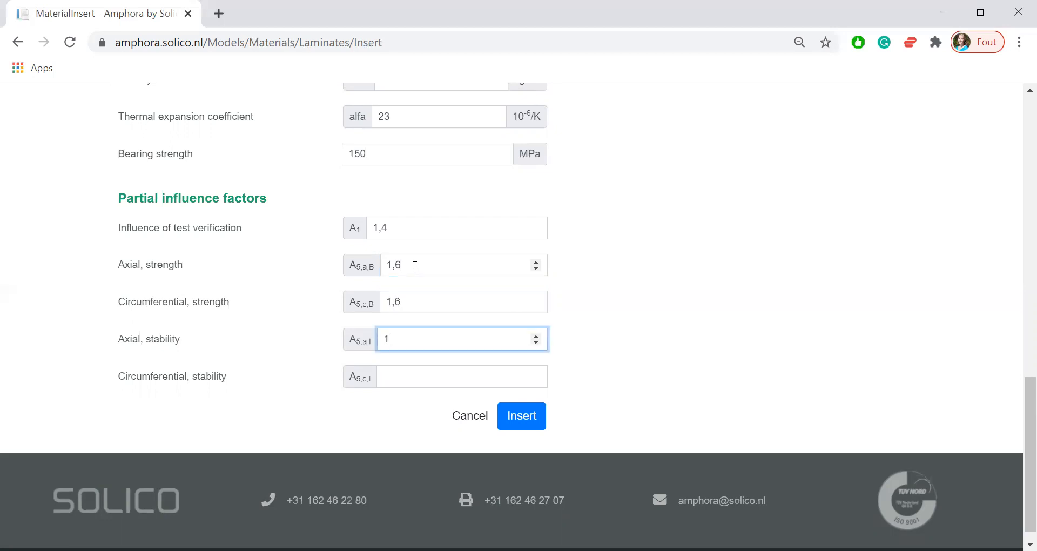
pyautogui.press('Tab')
pyautogui.write('1,8')
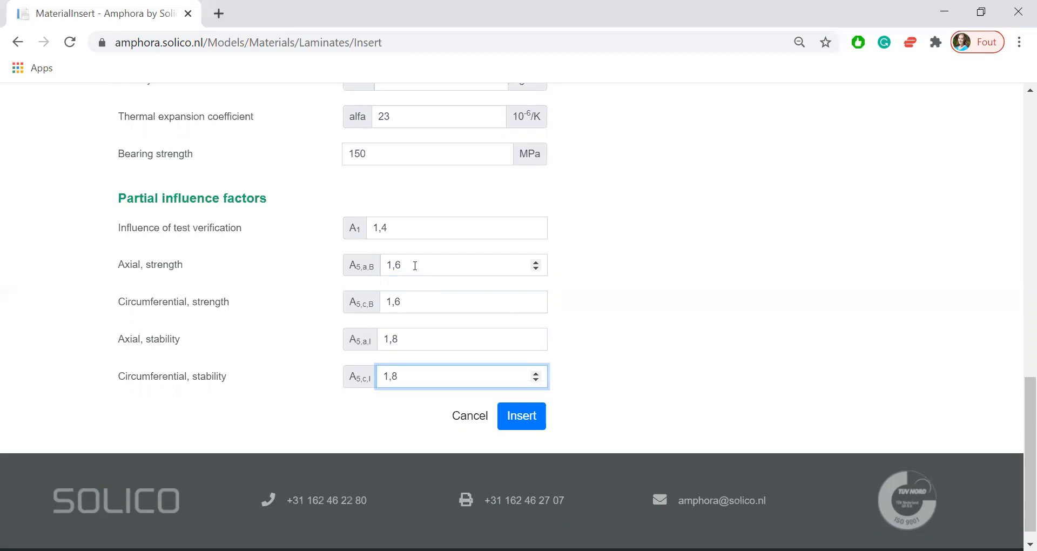
pyautogui.click(681, 341)
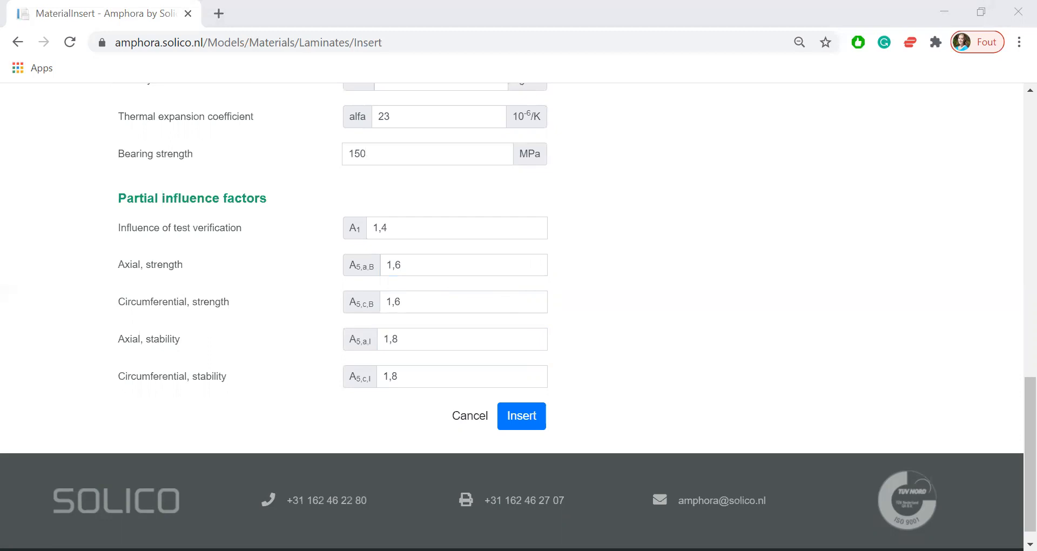
# Review the completed form and insert the CSM laminate into the materials list
pyautogui.scroll(10, 635, 336)
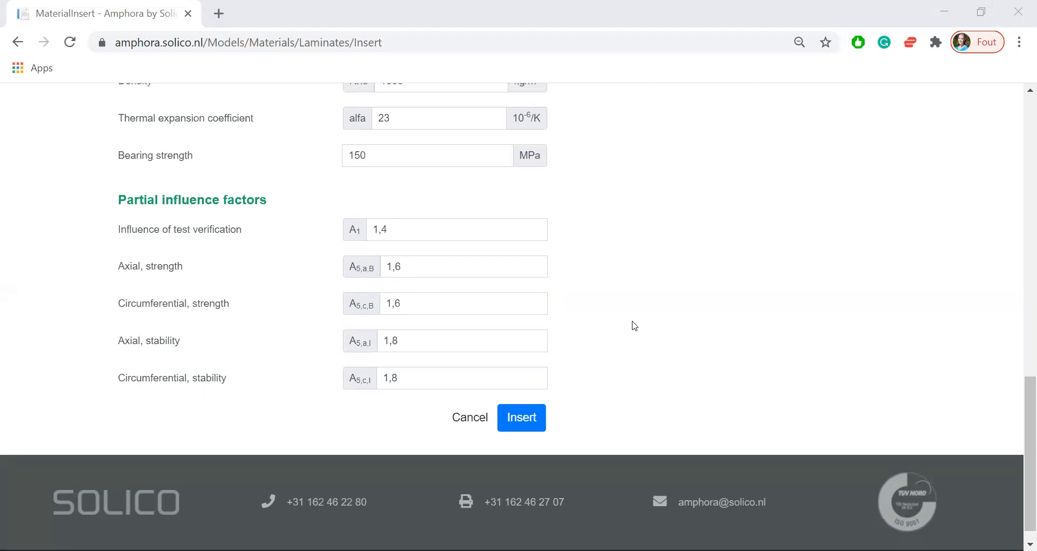
pyautogui.scroll(-10, 635, 325)
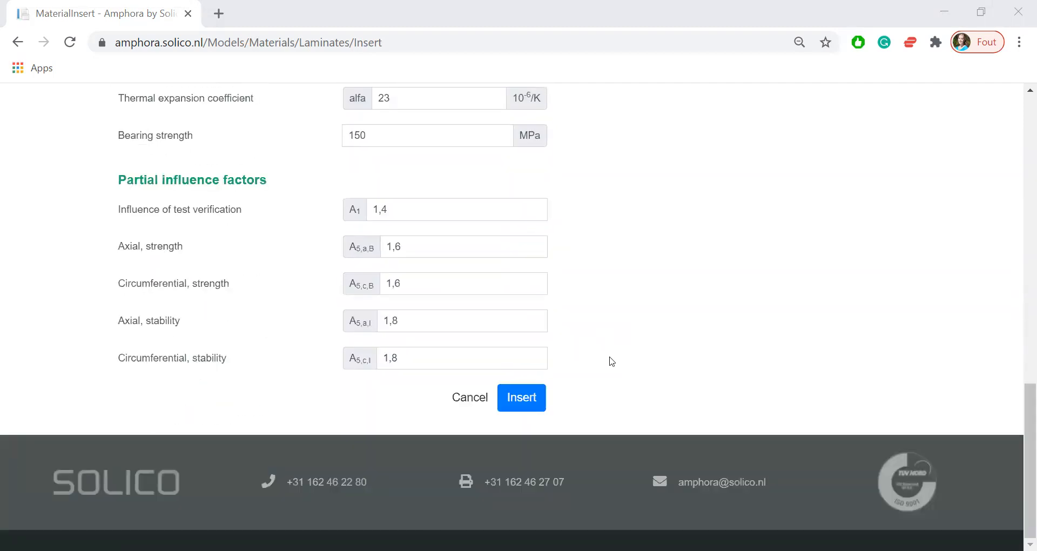
pyautogui.click(529, 403)
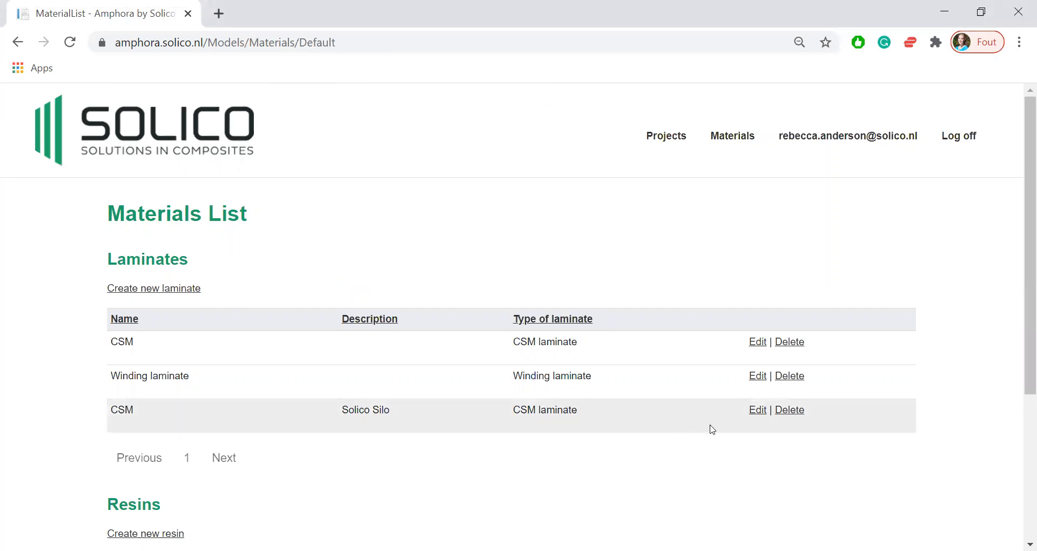
# Open the CSM laminate described as Solico Silo for editing, review its entries and update it
pyautogui.click(757, 410)
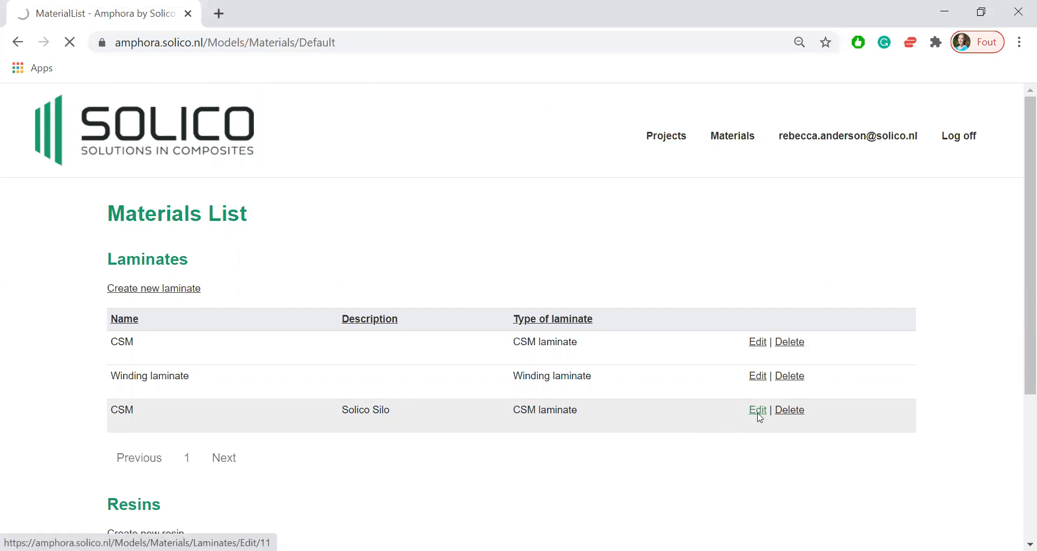
pyautogui.scroll(-5, 443, 352)
pyautogui.scroll(-15, 419, 366)
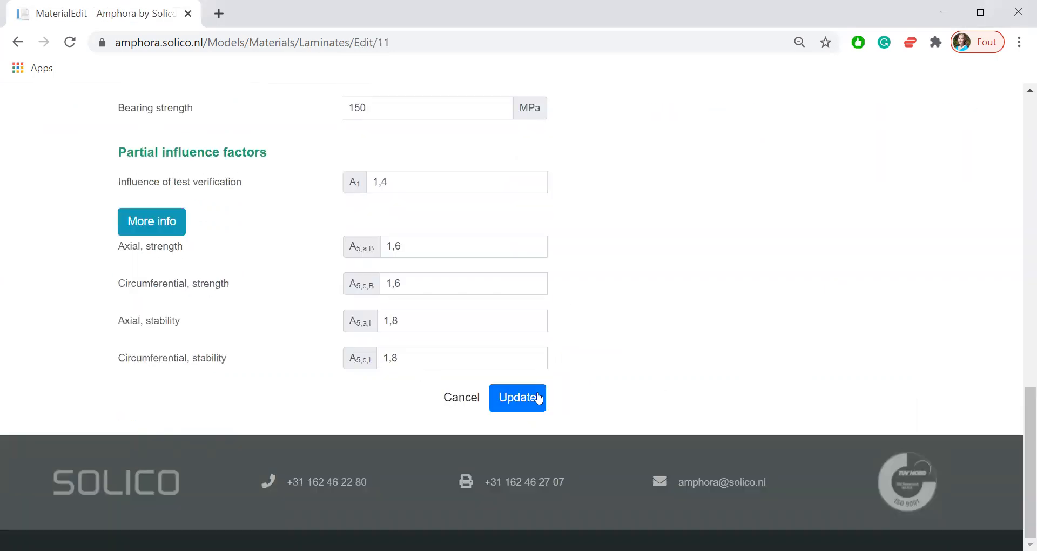
pyautogui.click(516, 398)
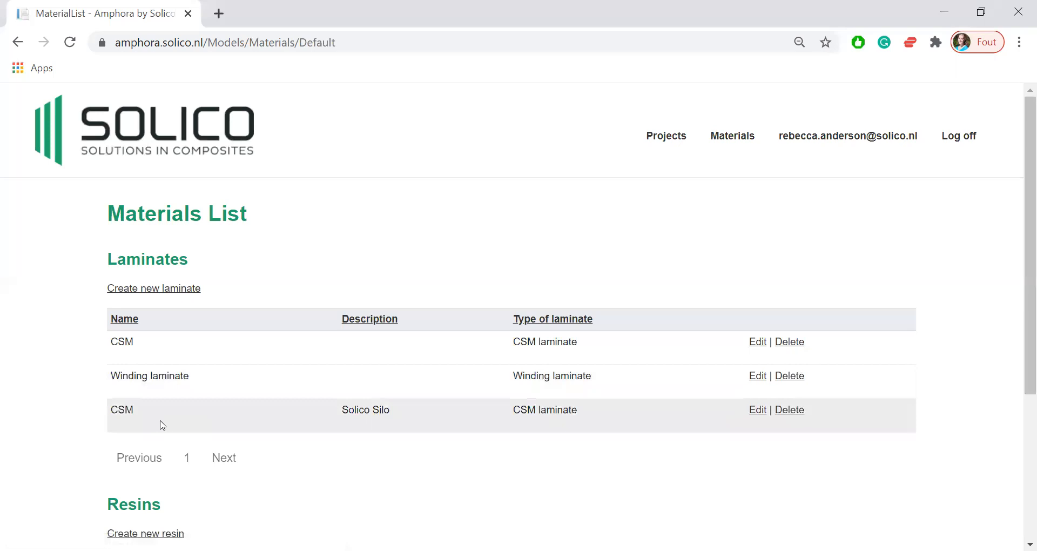